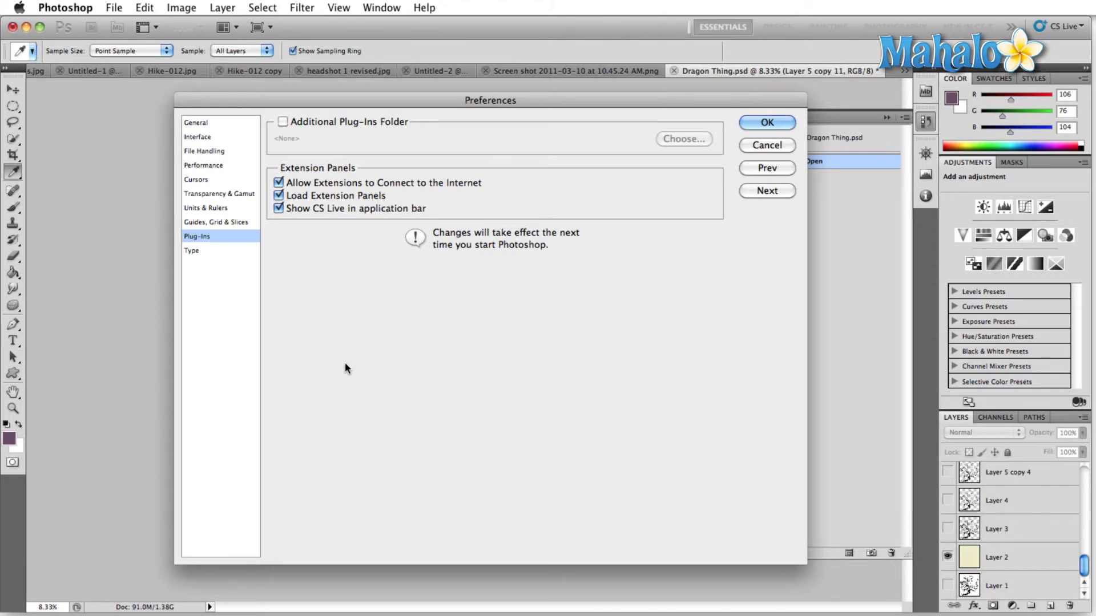
Enable the additional plug-ins folder and point it to a new folder named Plugins inside Common Images
left_click(283, 123)
left_click_drag(651, 195, 370, 164)
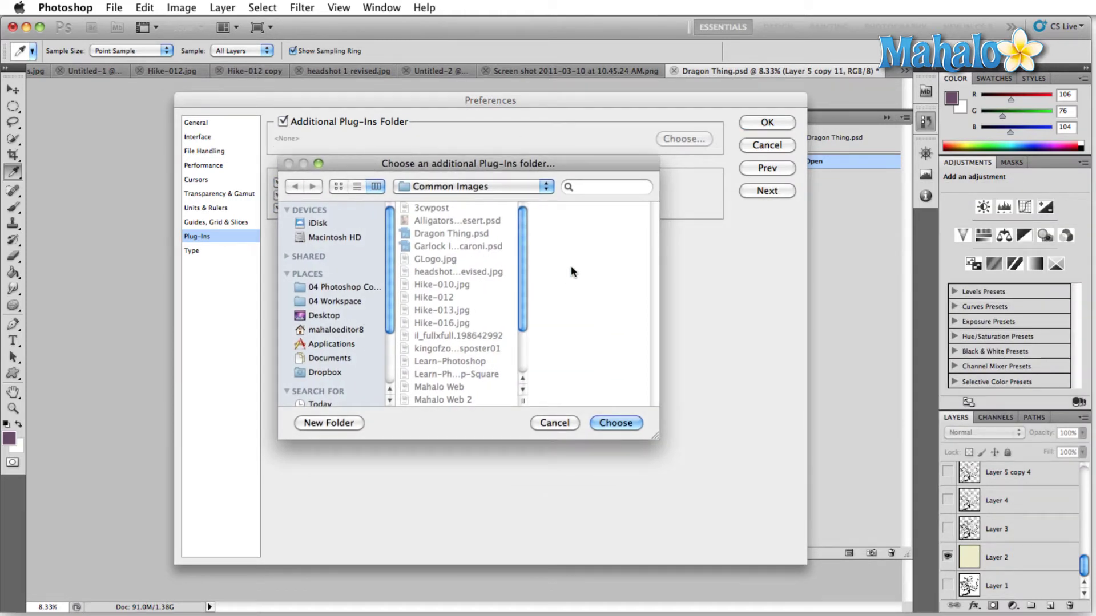
scroll(526, 318, "down", 3)
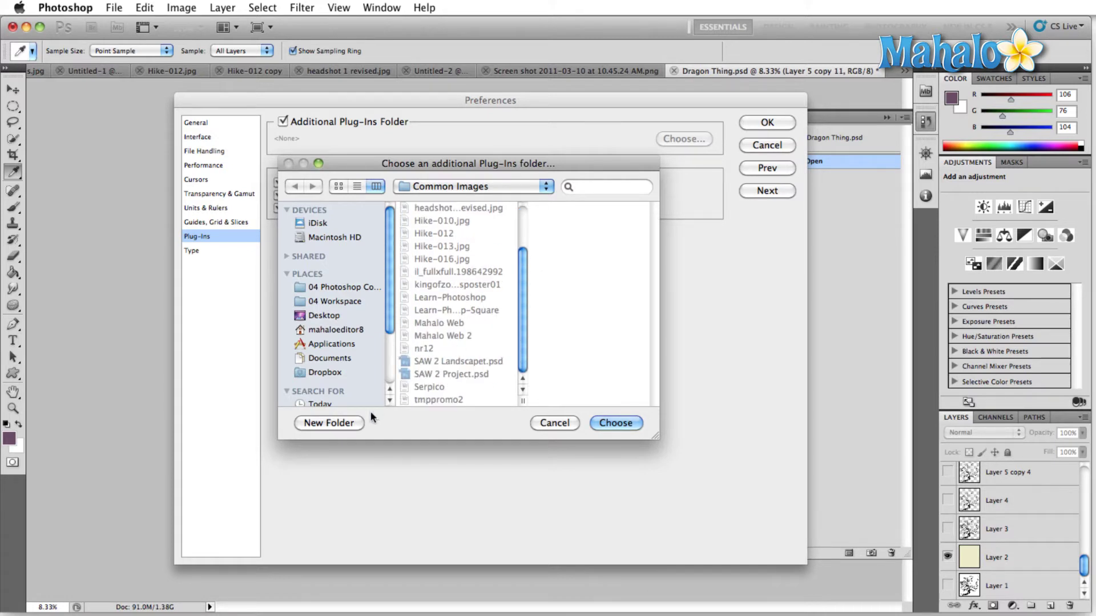
left_click(328, 423)
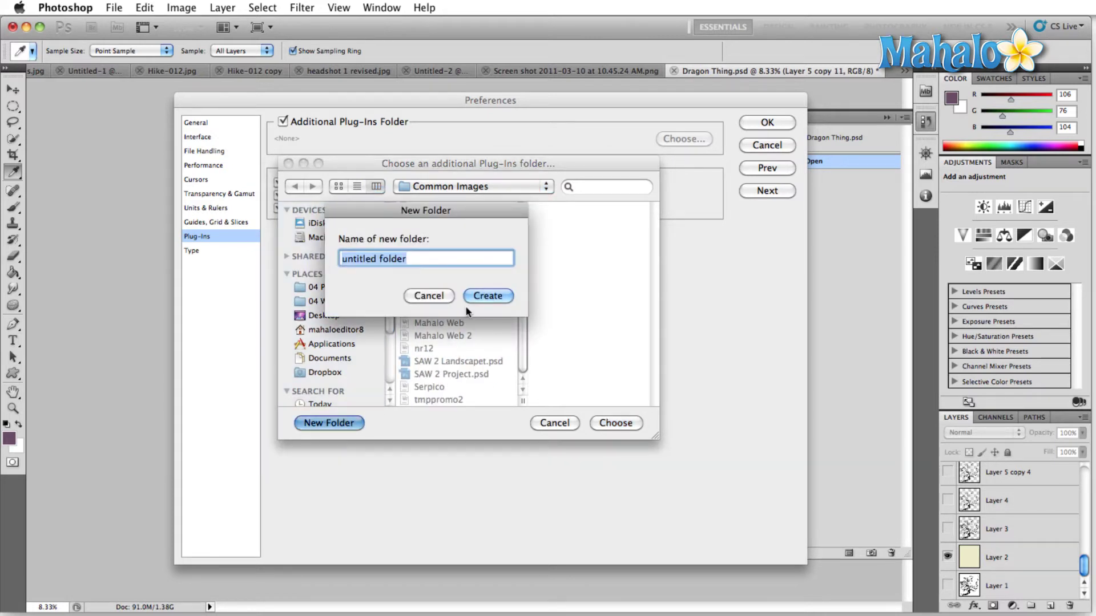
type("Plugins")
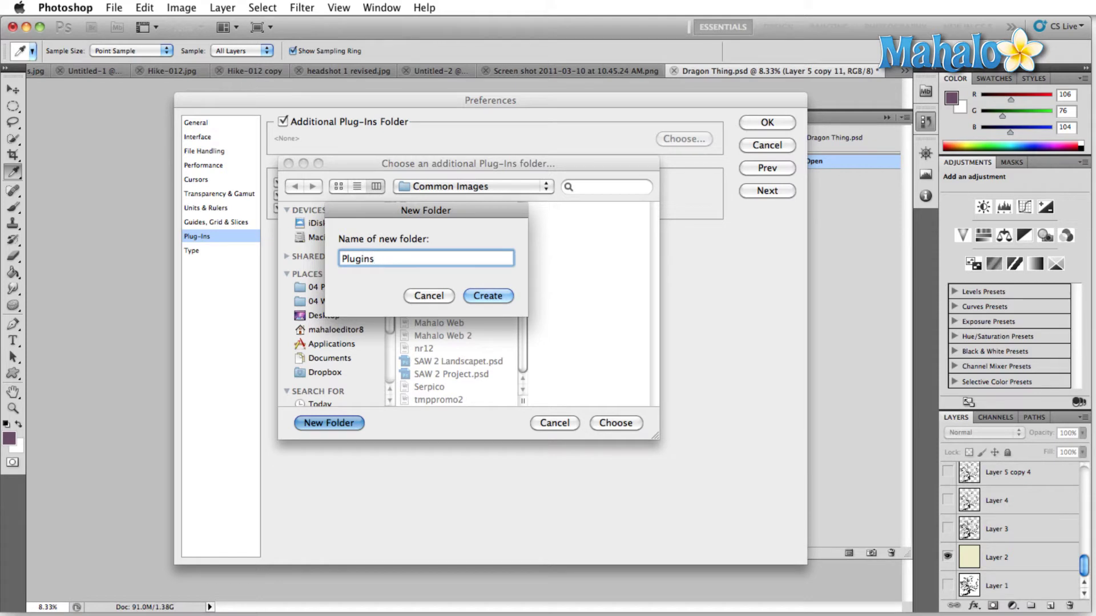
key("Return")
scroll(457, 314, "down", 3)
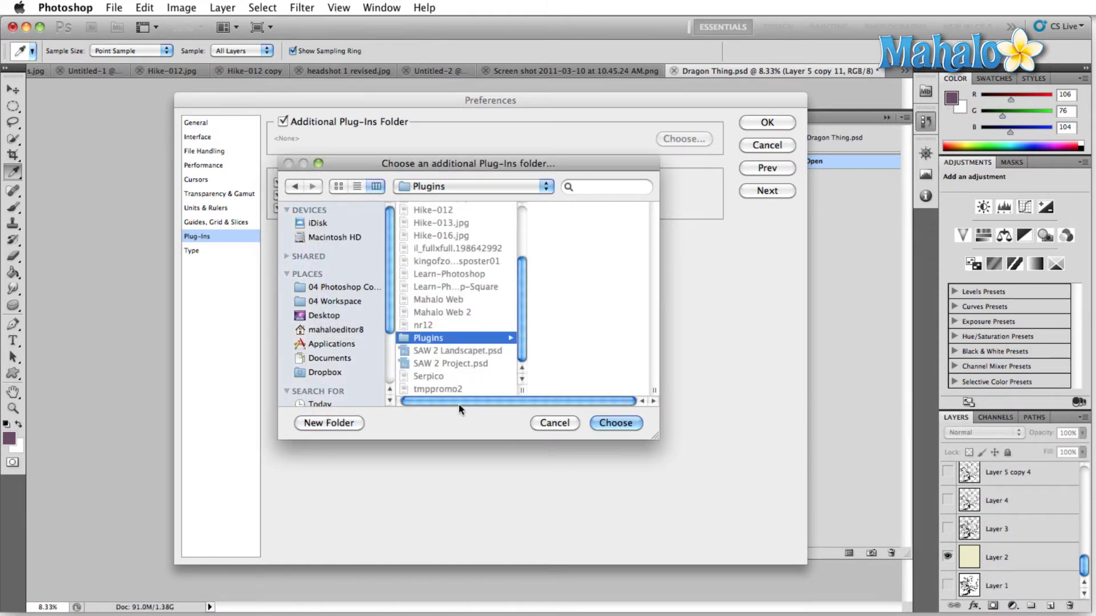
left_click(608, 421)
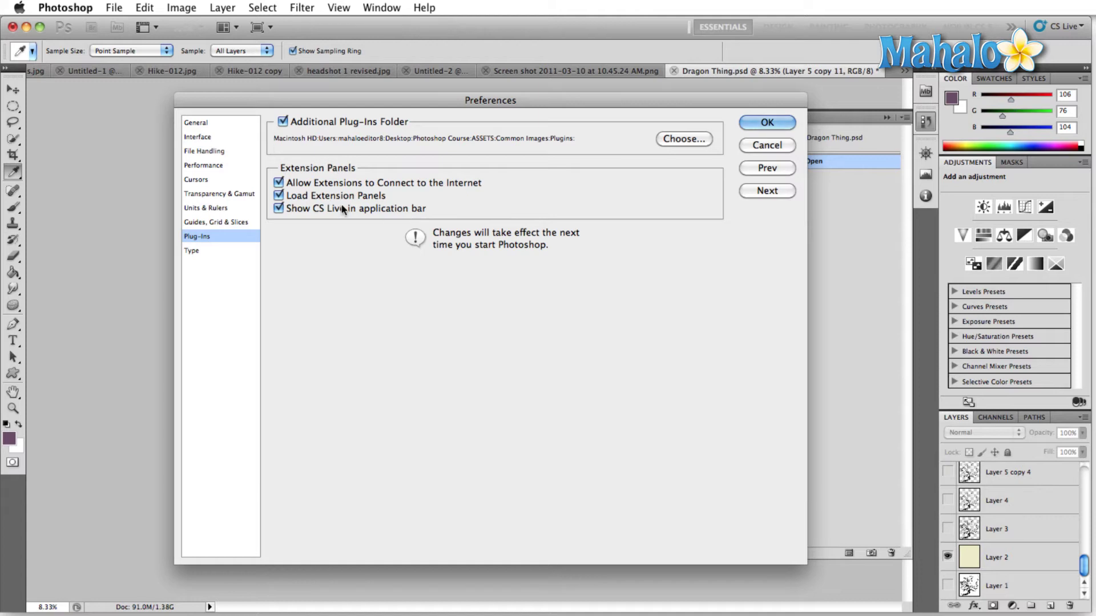
Toggle the Show CS Live in application bar option off and on, and dismiss the preferences without saving
left_click(279, 209)
left_click(280, 209)
left_click(279, 208)
left_click(279, 208)
left_click(279, 208)
left_click(279, 209)
left_click(767, 145)
key("b")
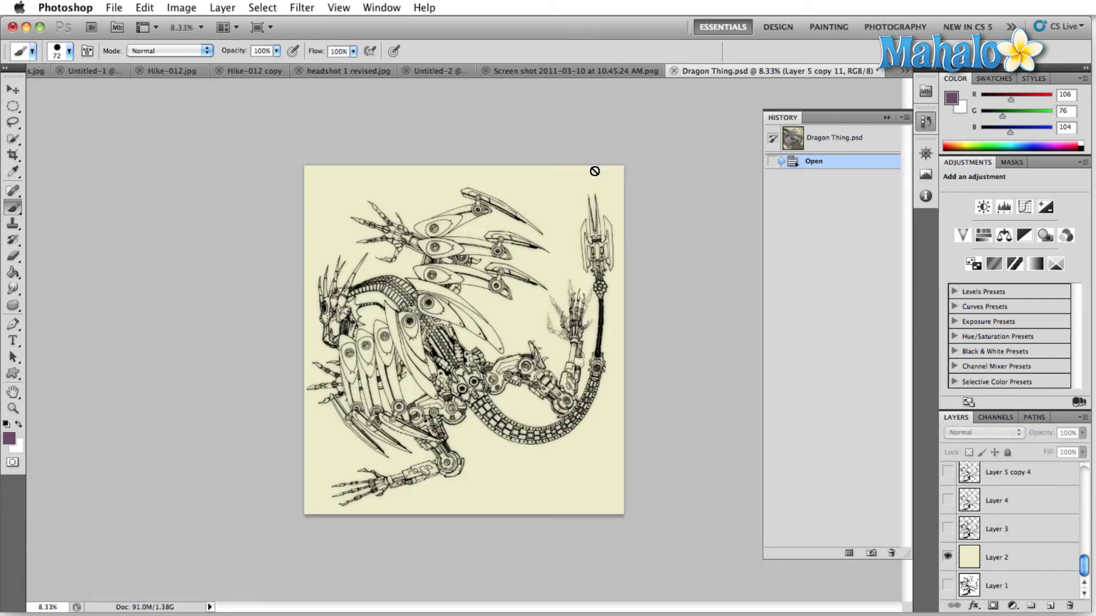
Switch to Safari and search Yahoo for "photoshop plugins"
key("super+Tab")
left_click_drag(819, 56, 187, 23)
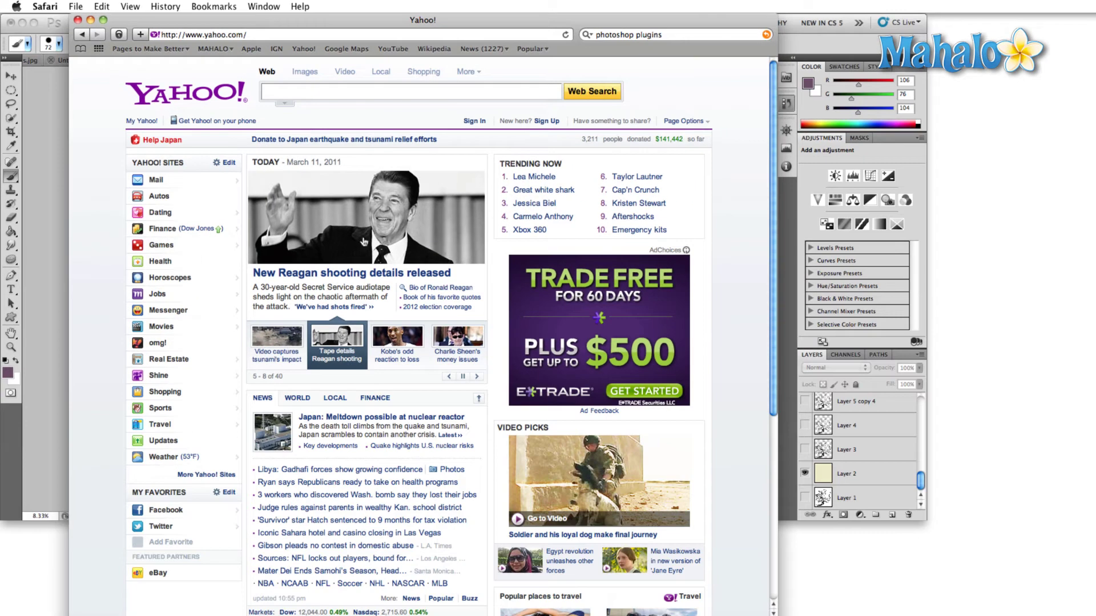
left_click(352, 93)
type("photoshop plu")
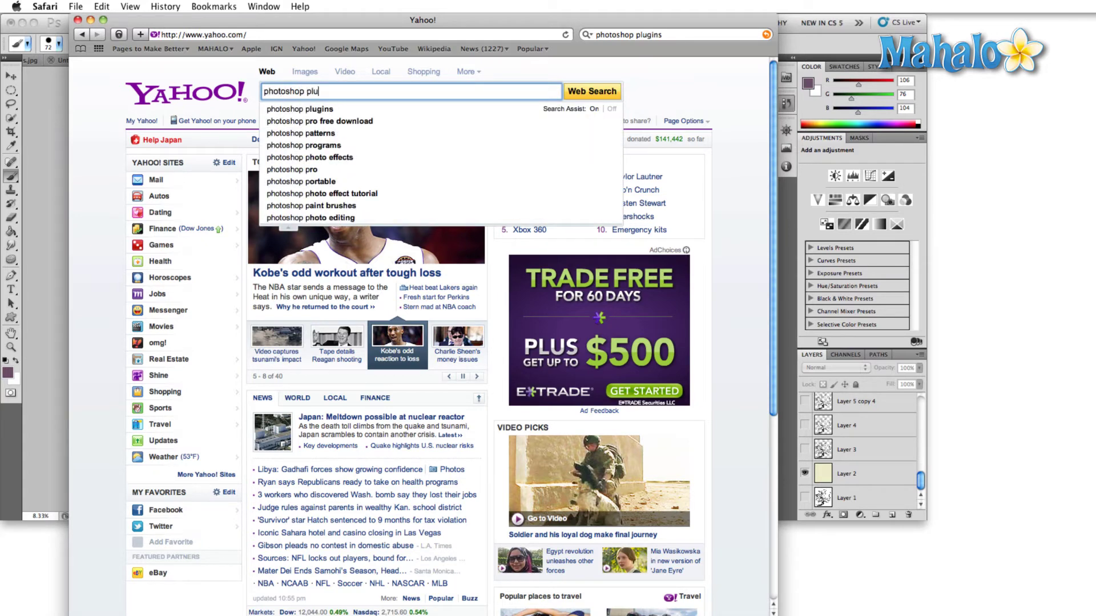
type("gins")
key("Return")
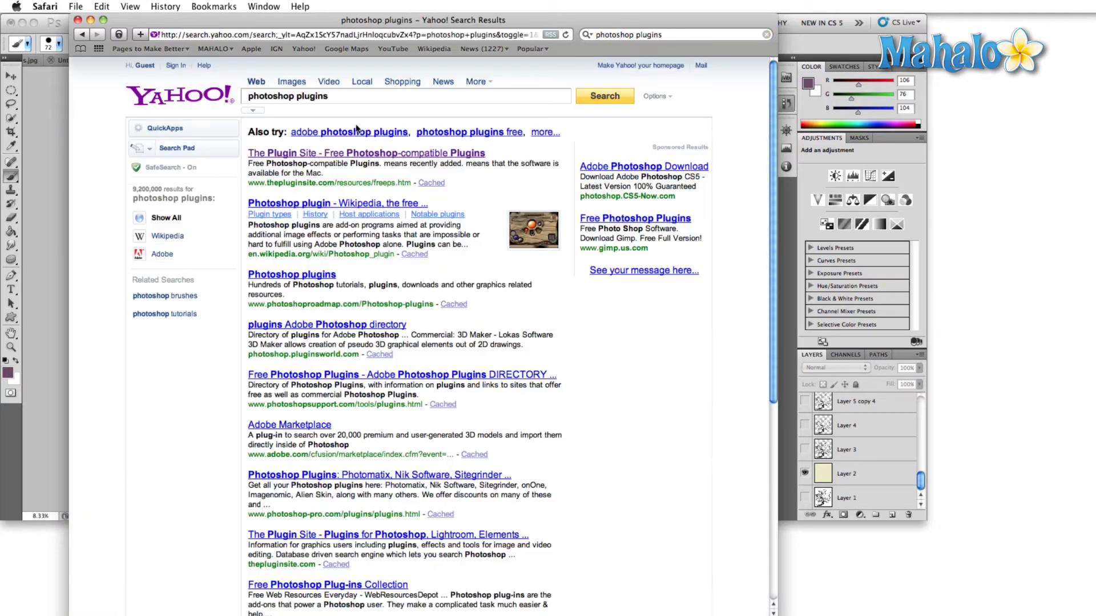
Open The Plugin Site's Free Photoshop-compatible Plugins result and look through its rating legend, categories and plugin list
left_click(300, 154)
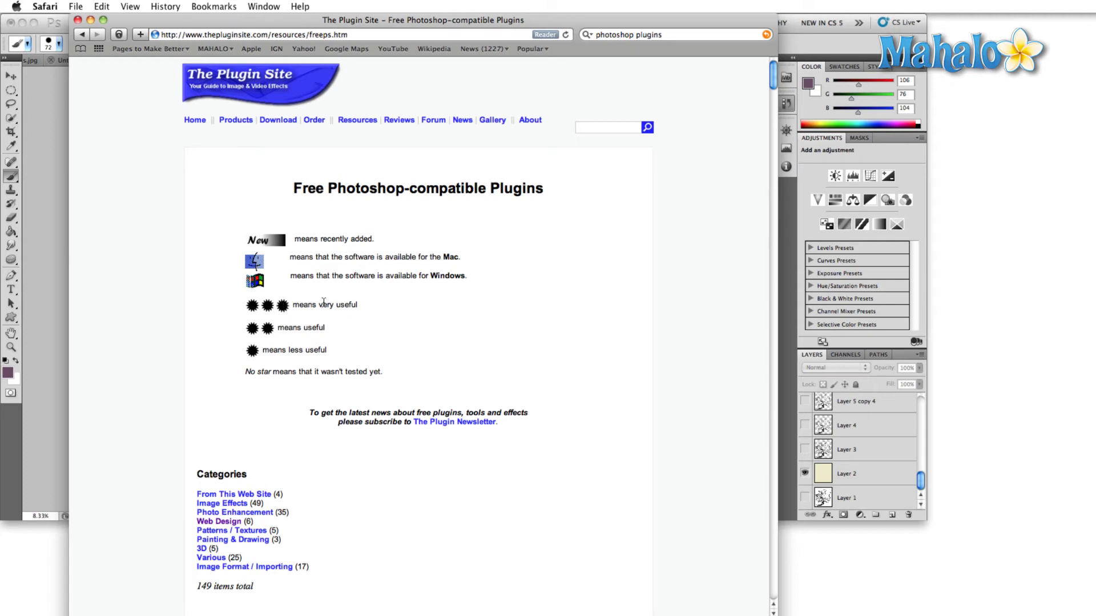
left_click_drag(323, 305, 311, 349)
left_click(311, 349)
scroll(329, 246, "down", 6)
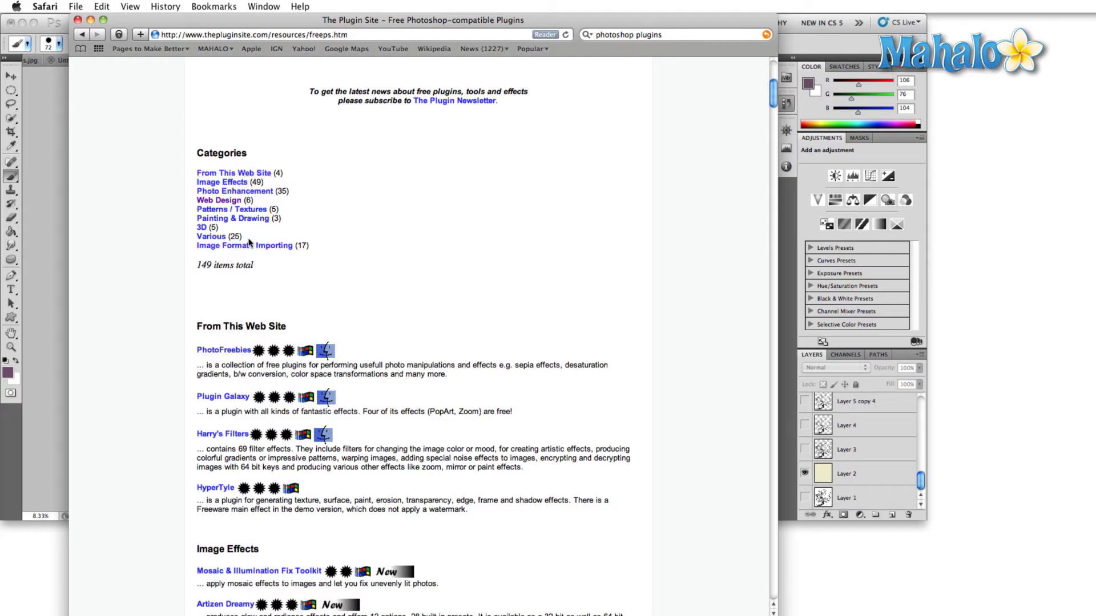
scroll(358, 251, "down", 20)
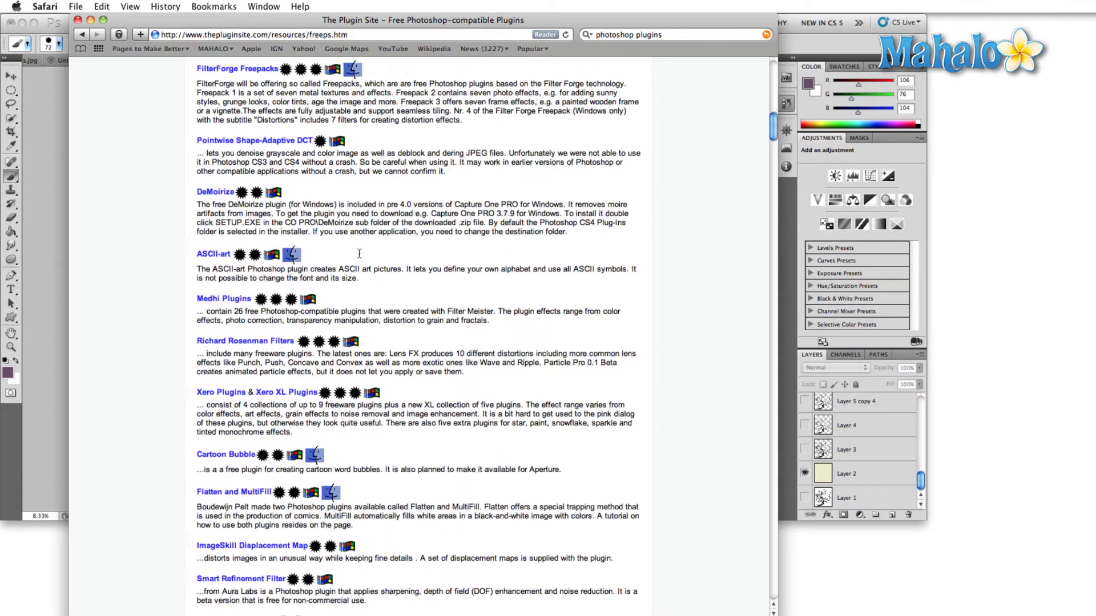
scroll(360, 255, "down", 4)
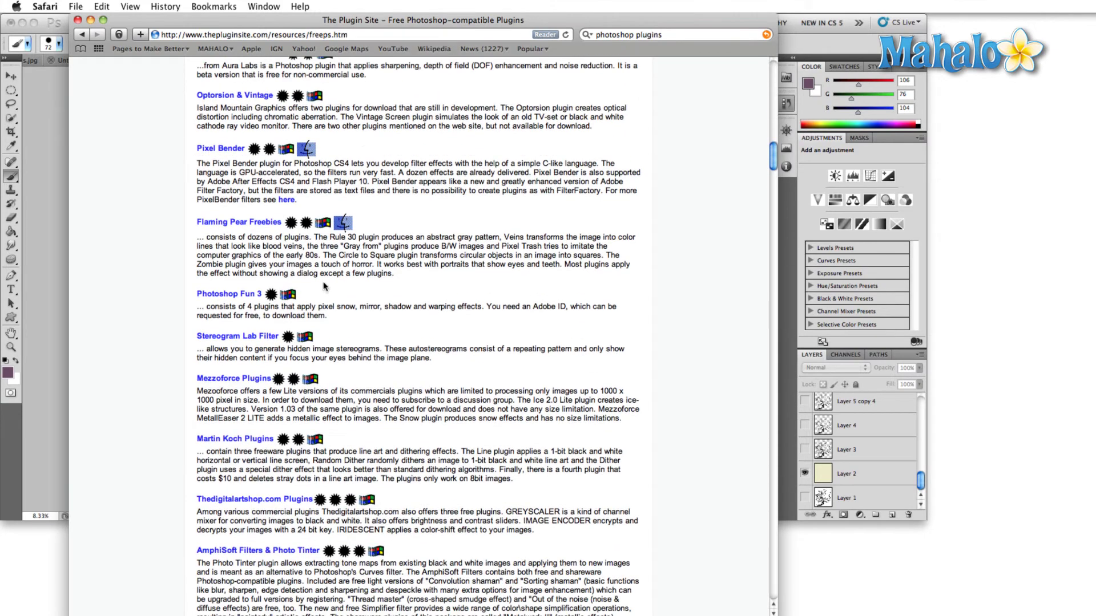
Examine the Photoshop Fun 3 and Stereogram Lab Filter descriptions and browse the rest of the free plugin list
left_click_drag(281, 307, 406, 308)
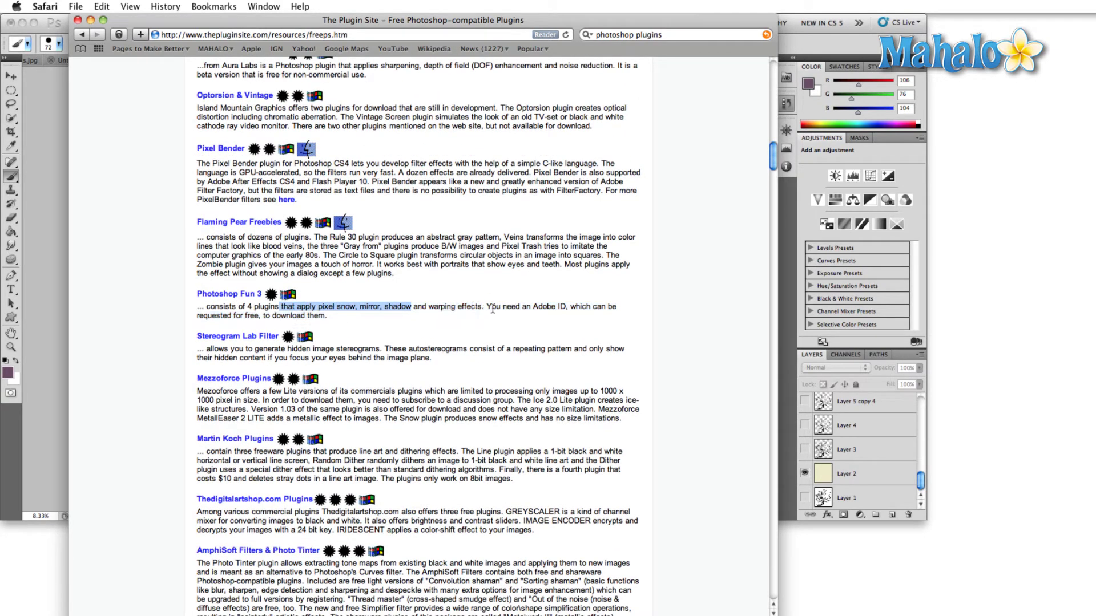
scroll(308, 339, "down", 10)
scroll(307, 340, "up", 3)
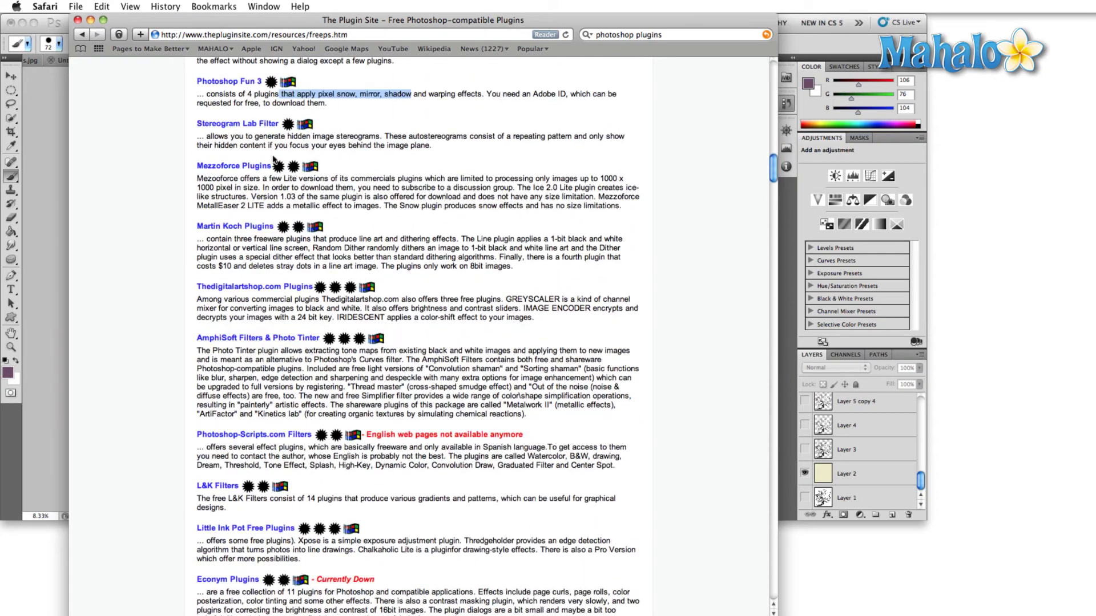
left_click_drag(286, 137, 425, 137)
scroll(405, 264, "down", 10)
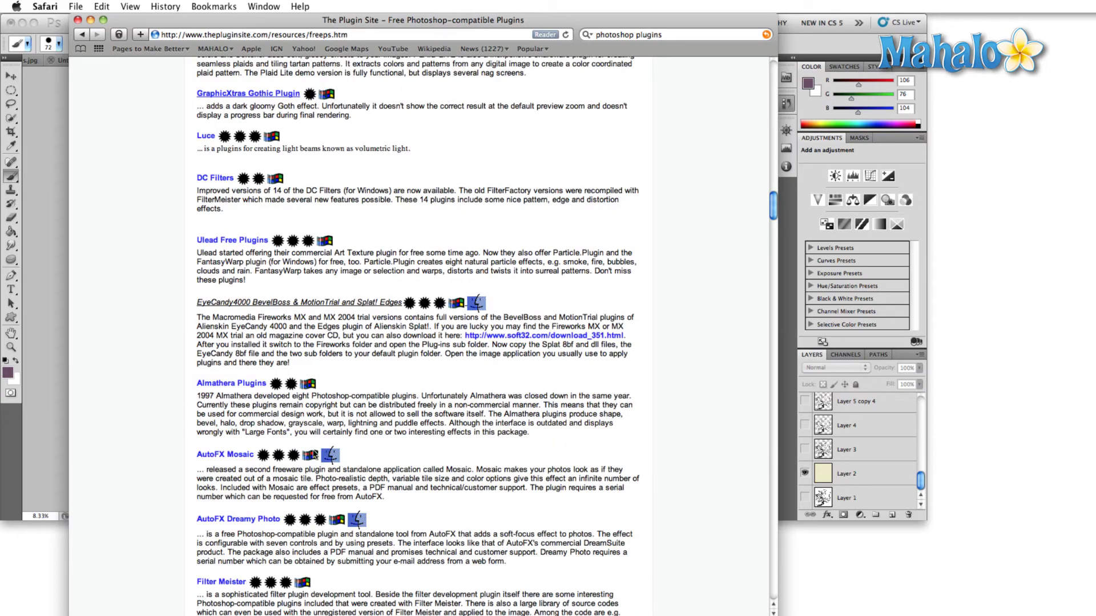
scroll(428, 479, "up", 20)
scroll(428, 479, "down", 20)
scroll(428, 479, "down", 10)
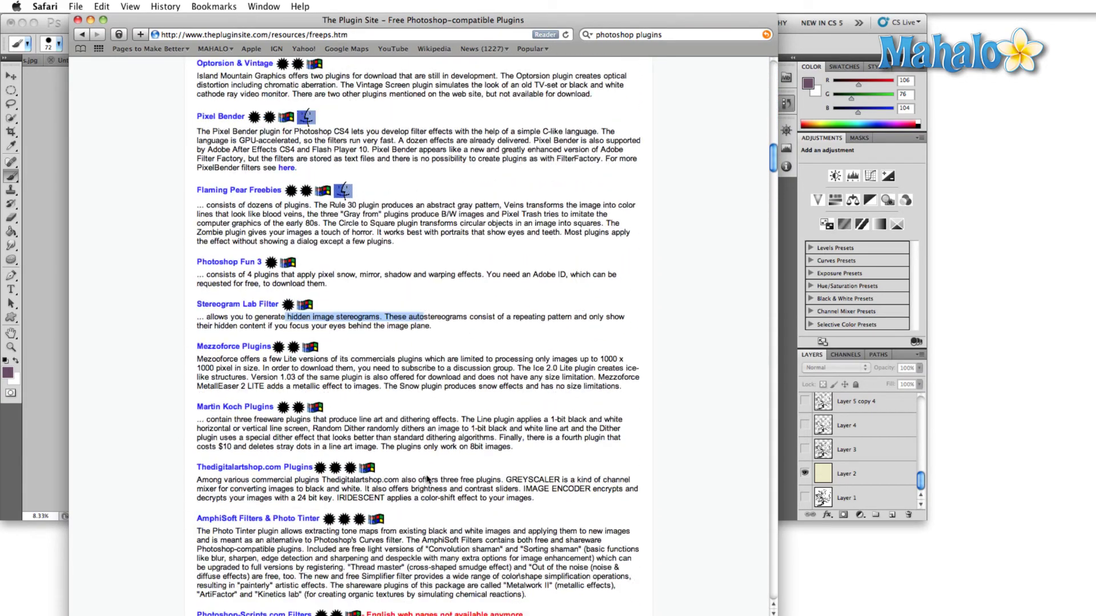
scroll(428, 480, "up", 20)
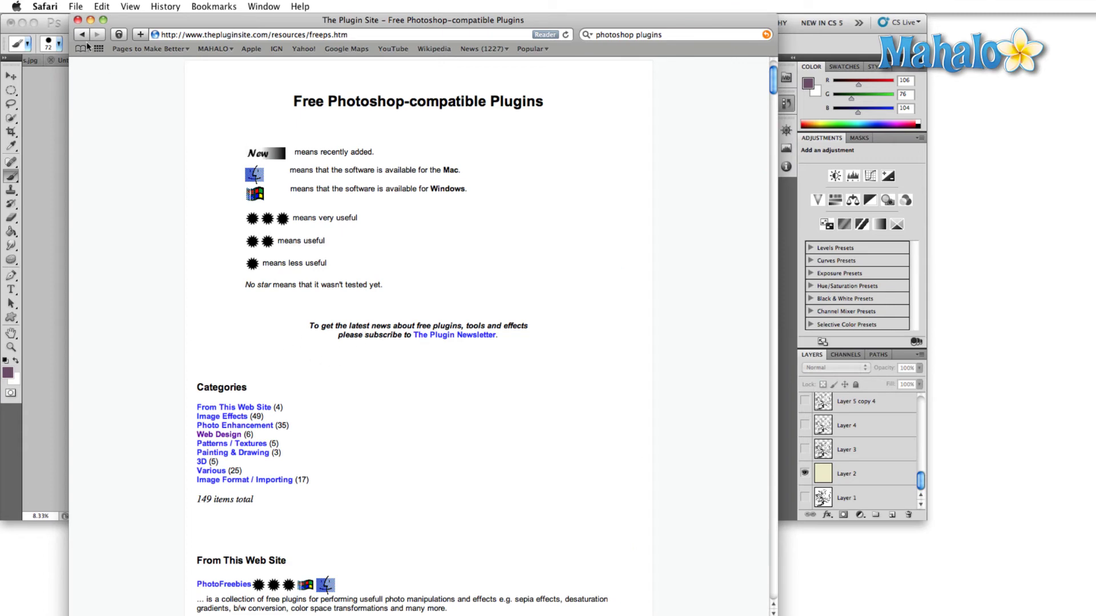
scroll(231, 258, "down", 10)
scroll(164, 372, "up", 6)
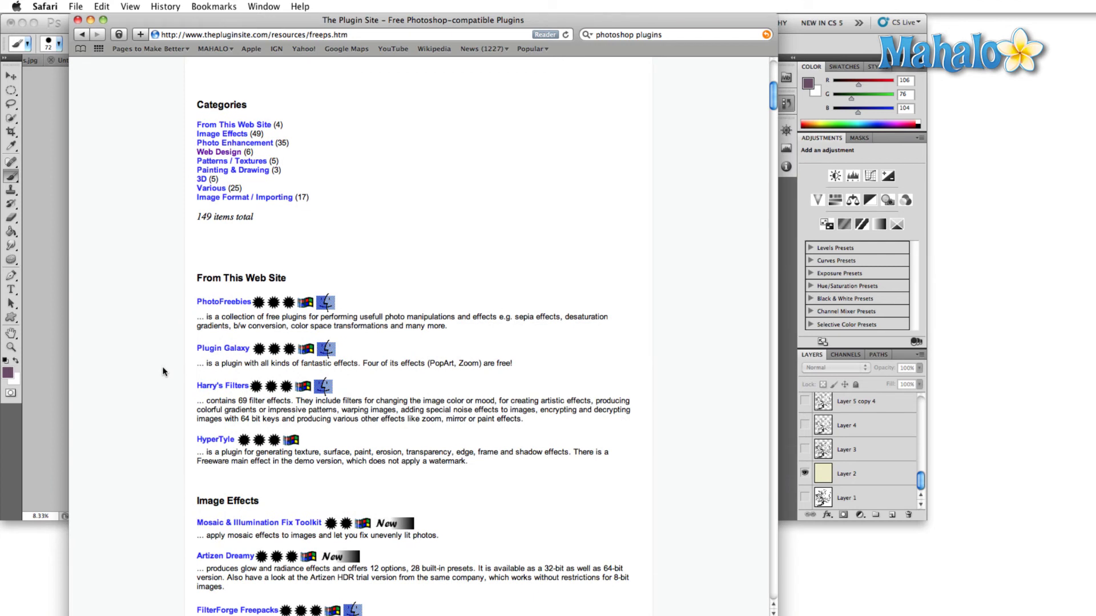
Open the Plugin Galaxy product page from the plugin list and follow through to its download page
left_click(222, 349)
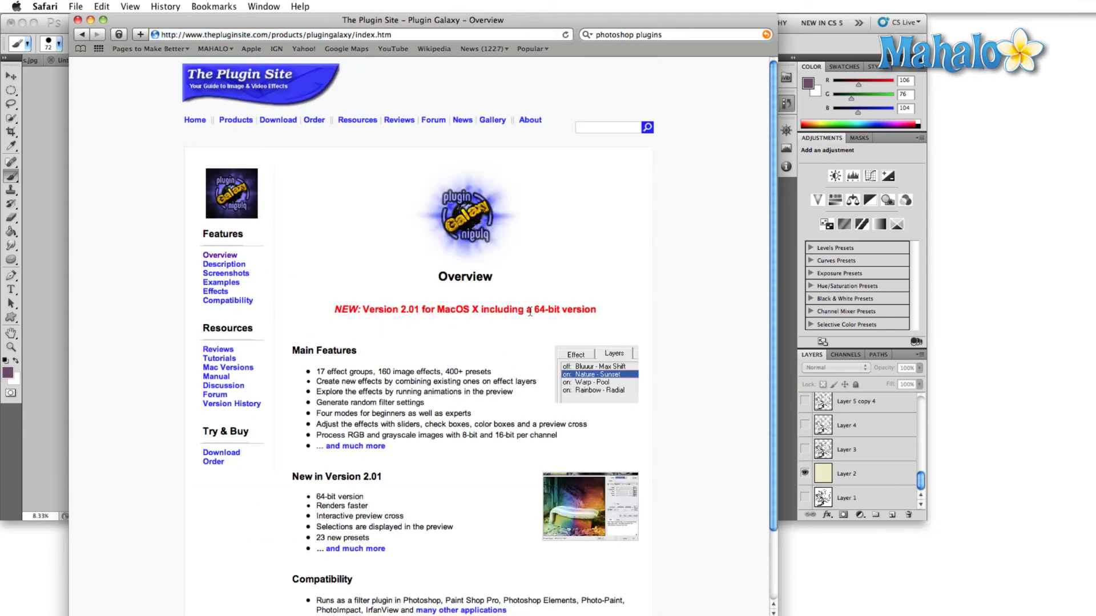
scroll(430, 371, "down", 3)
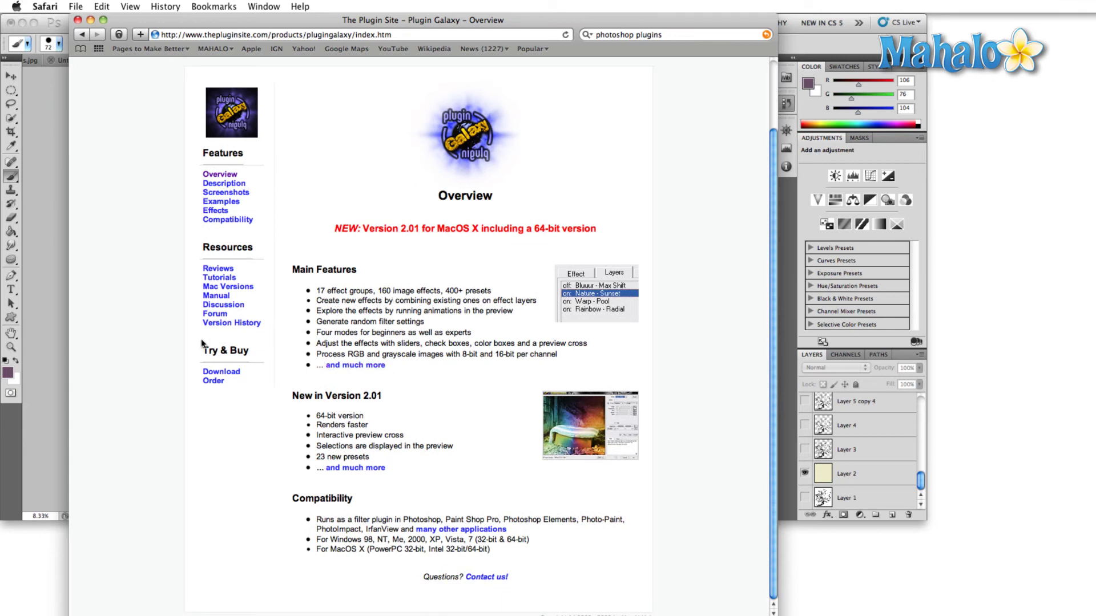
left_click(228, 371)
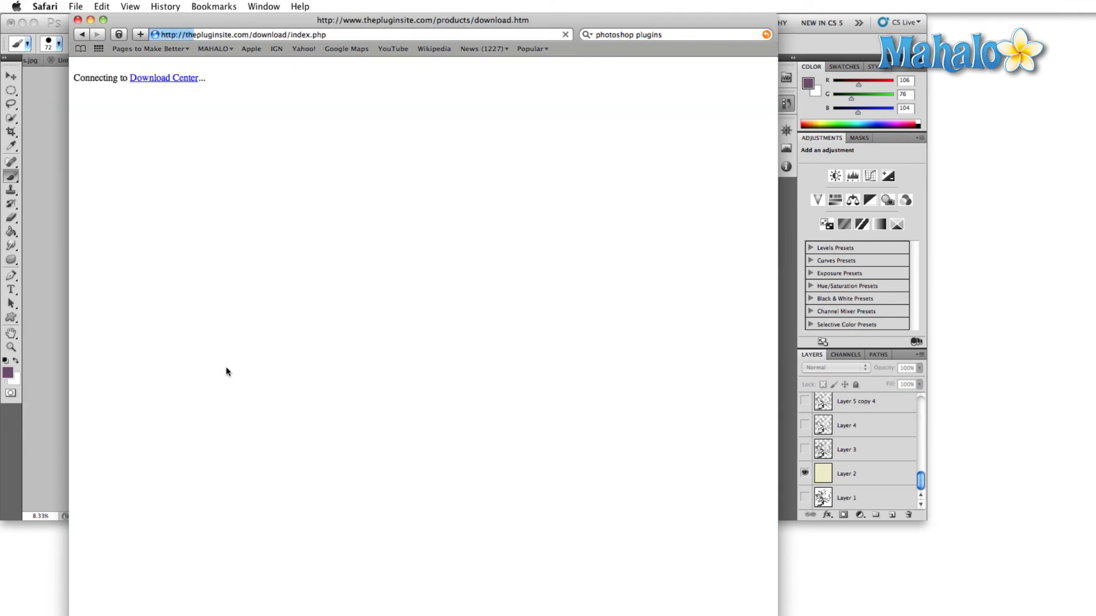
Mark Plugin Galaxy as the product to download and activate the e-mail field in the Download Center form
scroll(407, 372, "down", 5)
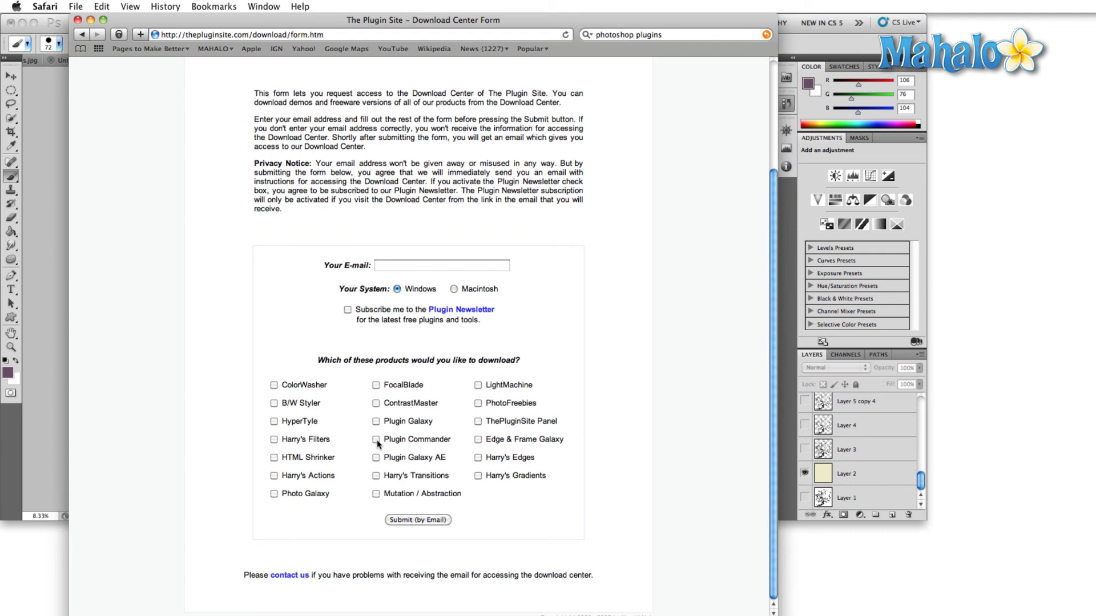
left_click(376, 421)
left_click(428, 267)
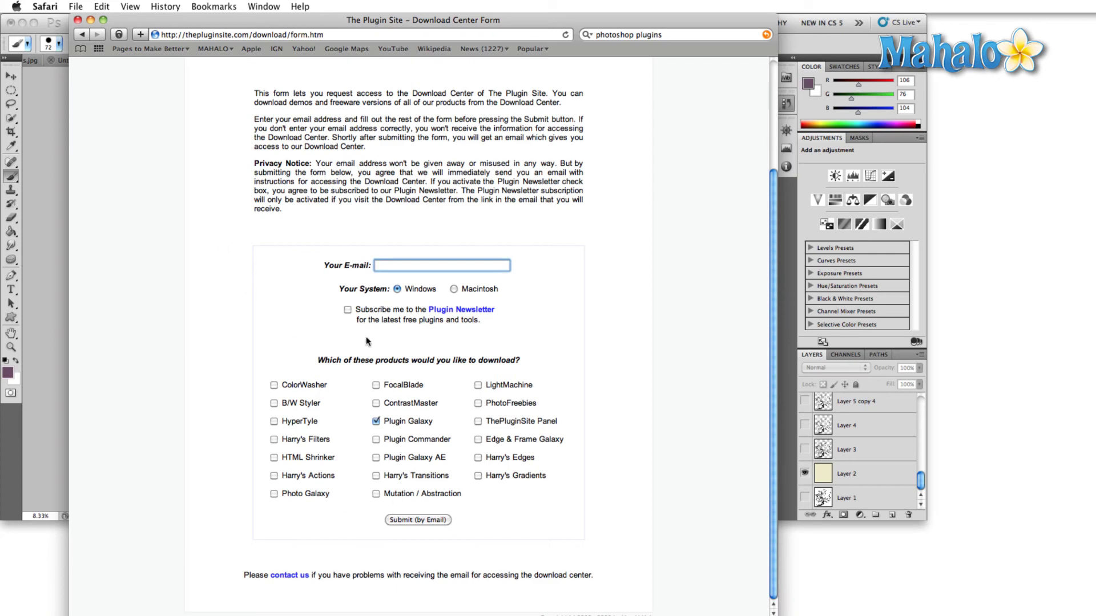
Return to the Yahoo search results for photoshop plugins and look through the remaining listings
left_click(82, 35)
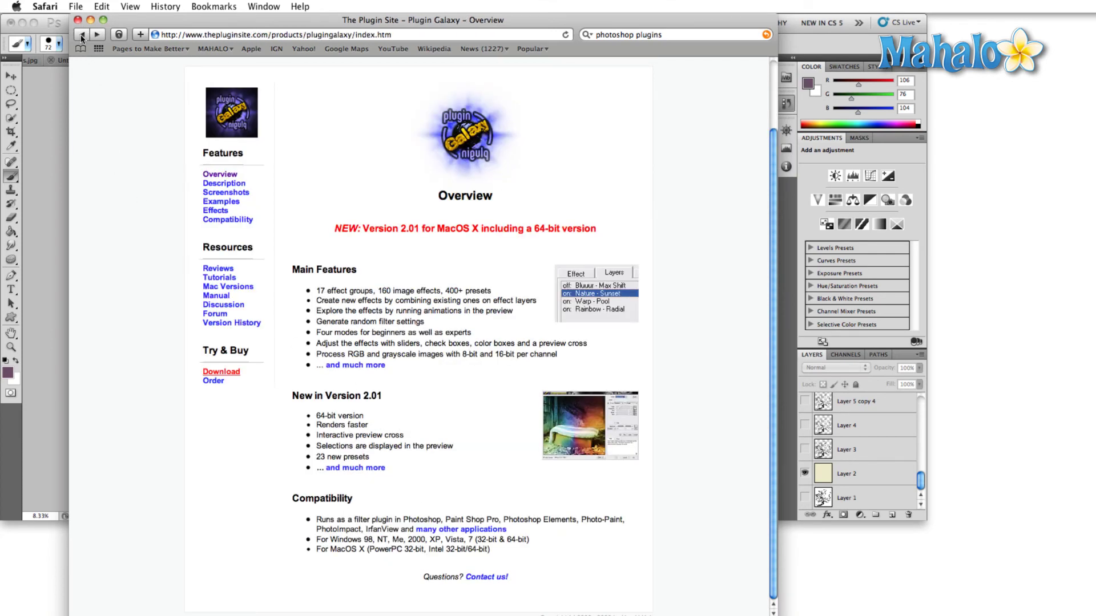
left_click(82, 36)
left_click(81, 35)
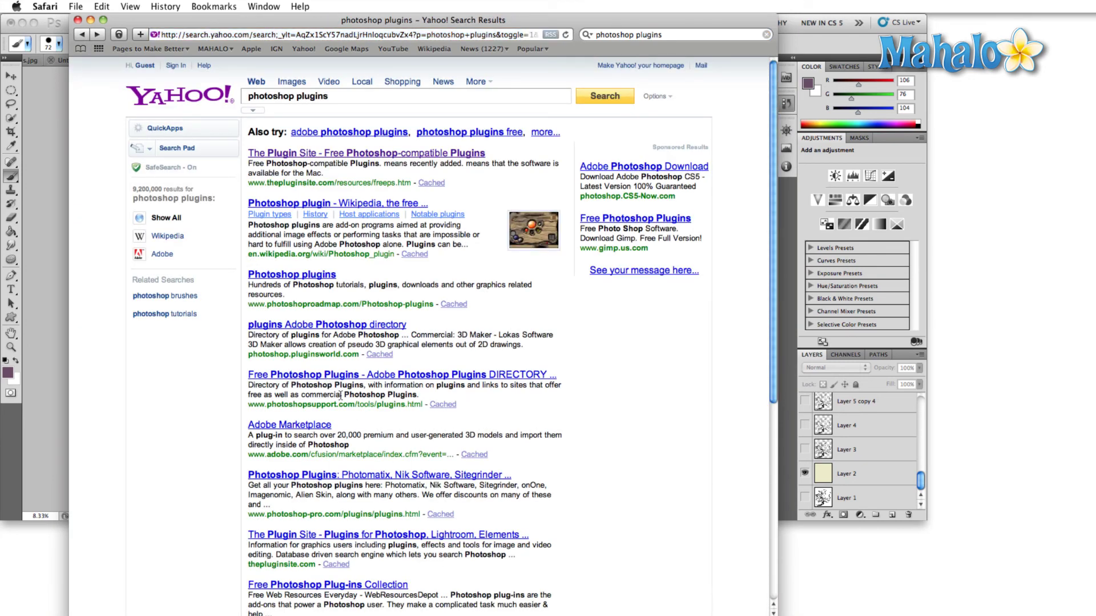
scroll(353, 423, "down", 5)
scroll(352, 422, "up", 3)
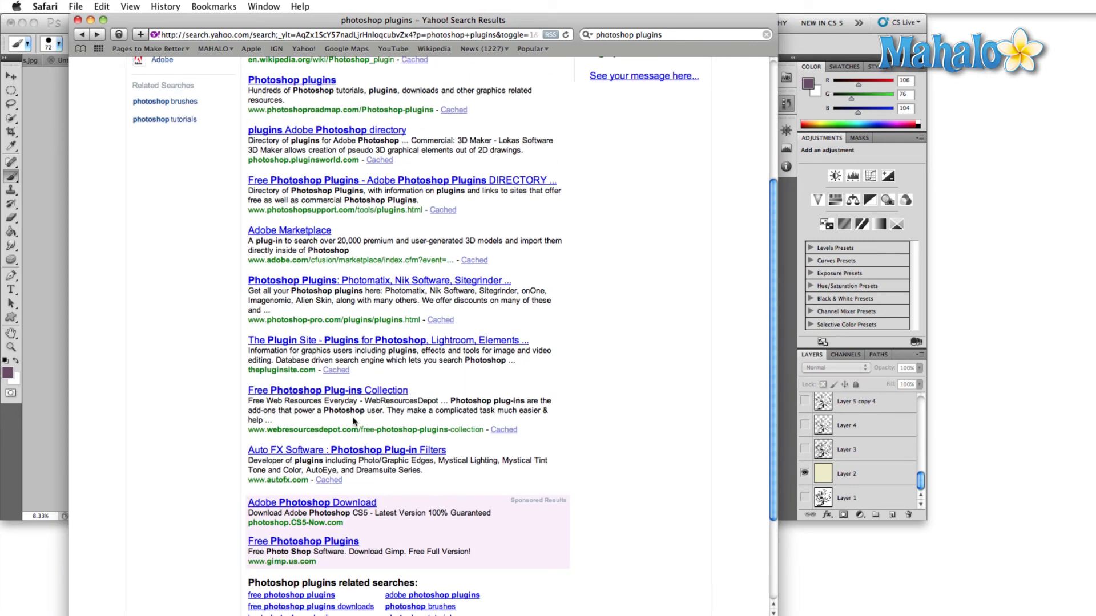
Visit The Plugin Site's Plugins for Photoshop, Lightroom, Elements result, go back, and open the Free Photoshop Plugins directory result
left_click(388, 341)
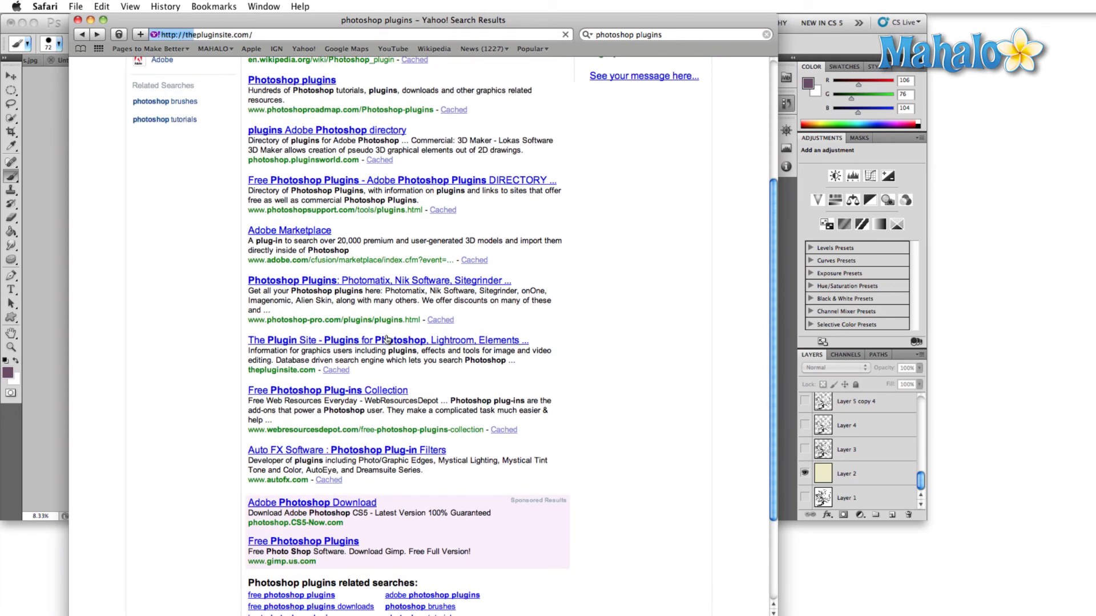
key("super+bracketleft")
scroll(403, 341, "up", 5)
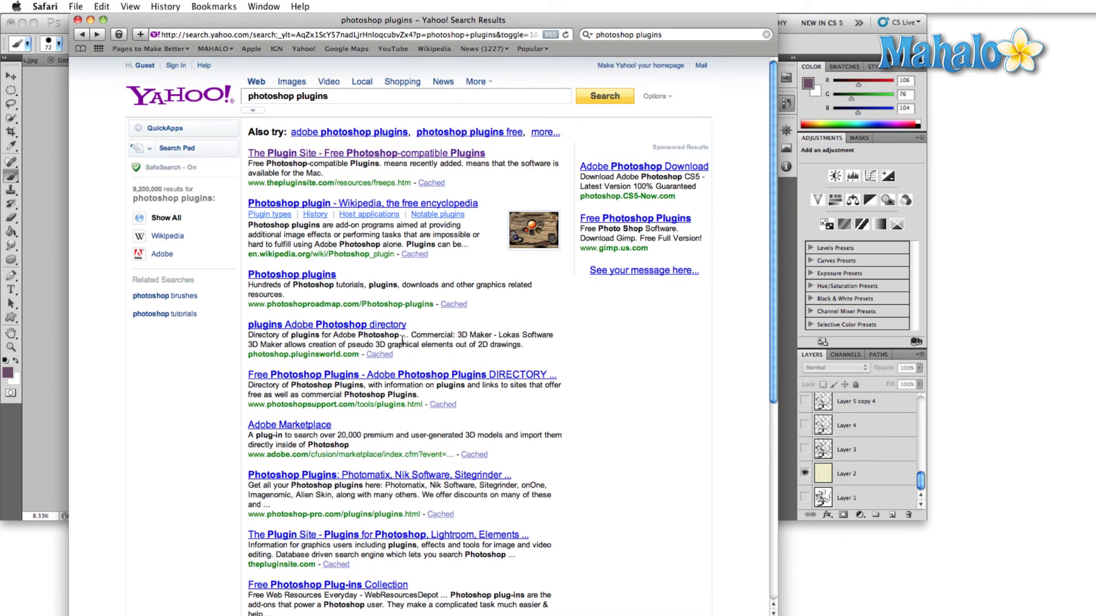
left_click(326, 375)
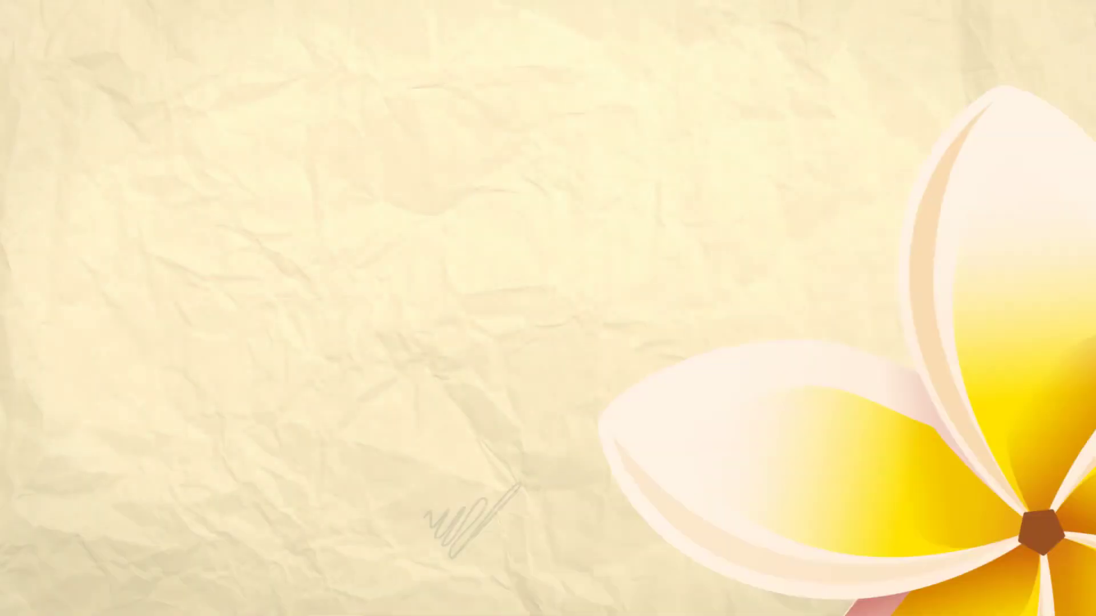